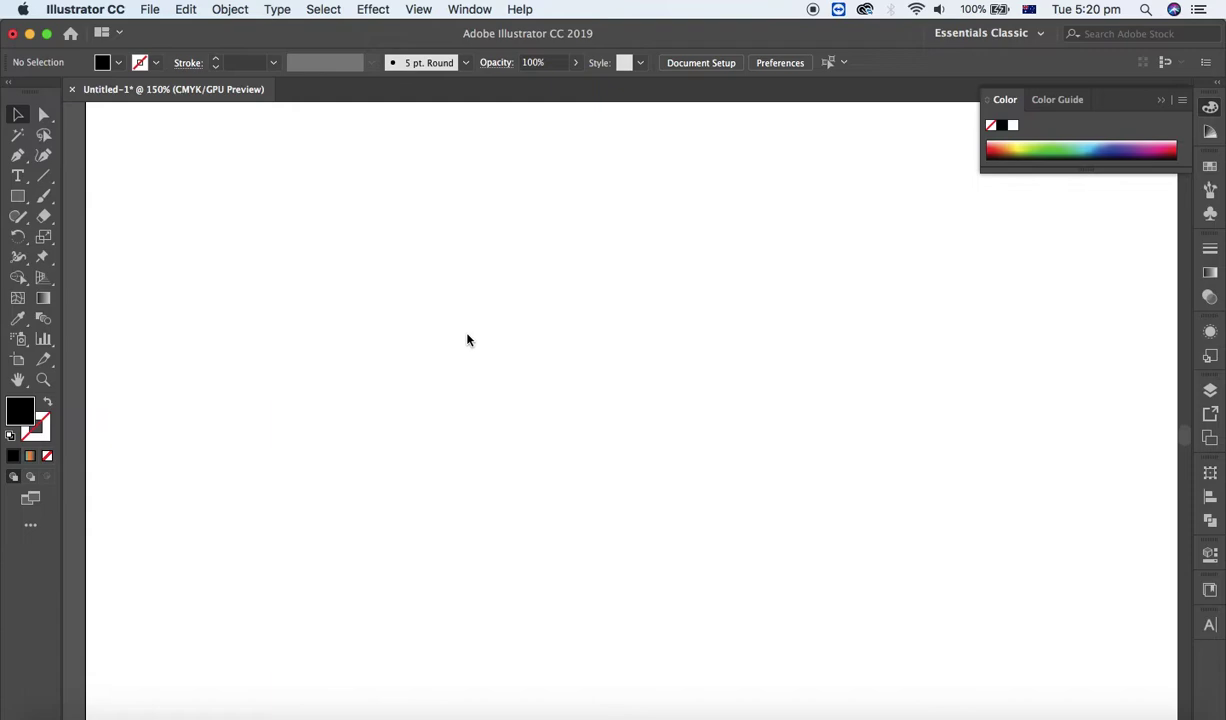
# Step: Type 'Apply Gradient' on the artboard, correcting the misspelling
pyautogui.click(18, 177)
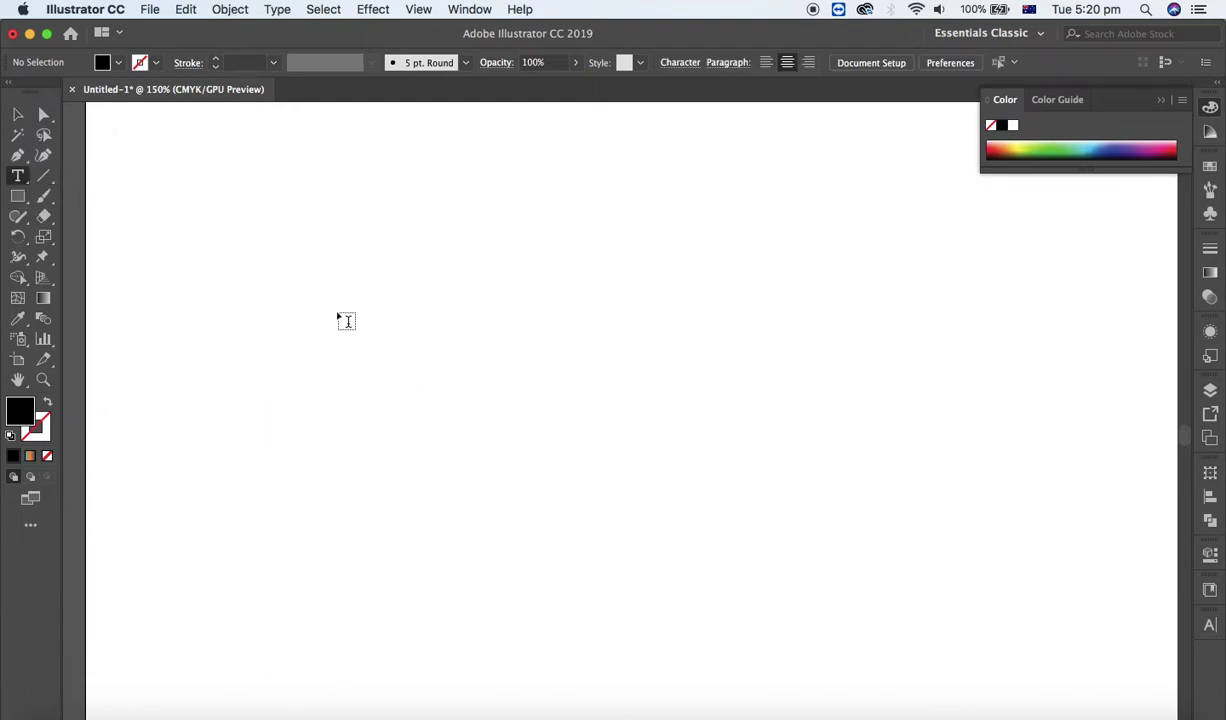
pyautogui.click(247, 256)
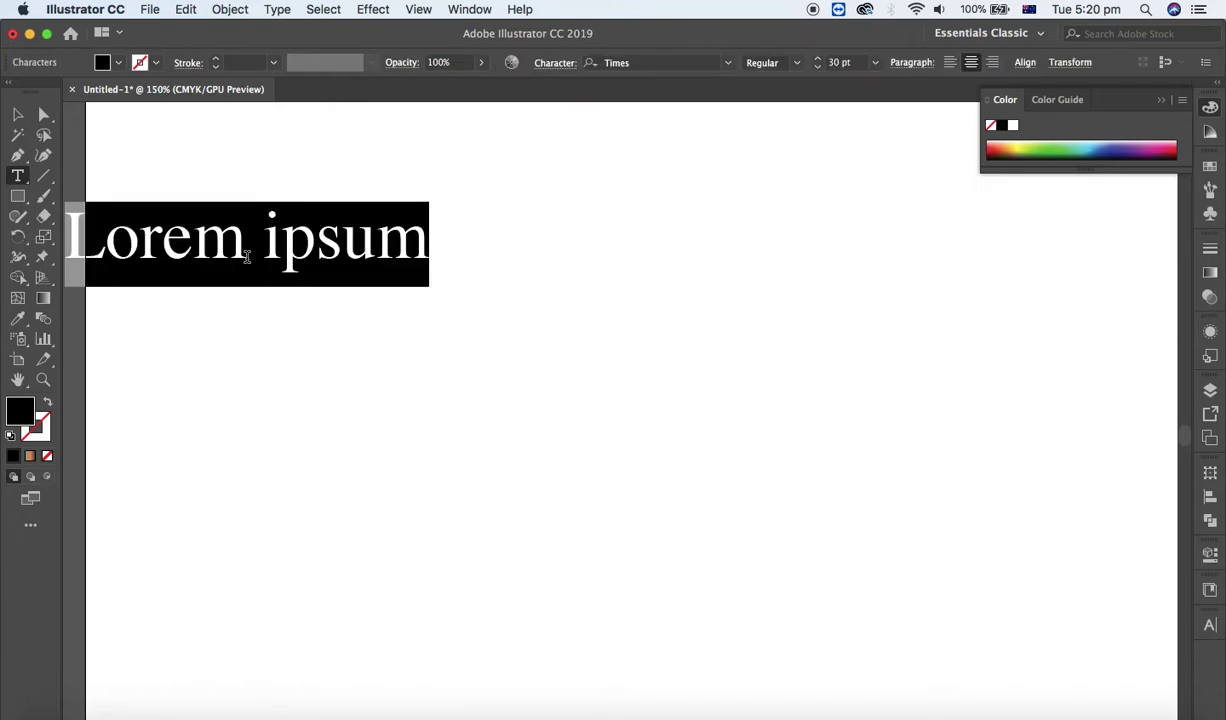
pyautogui.write('App')
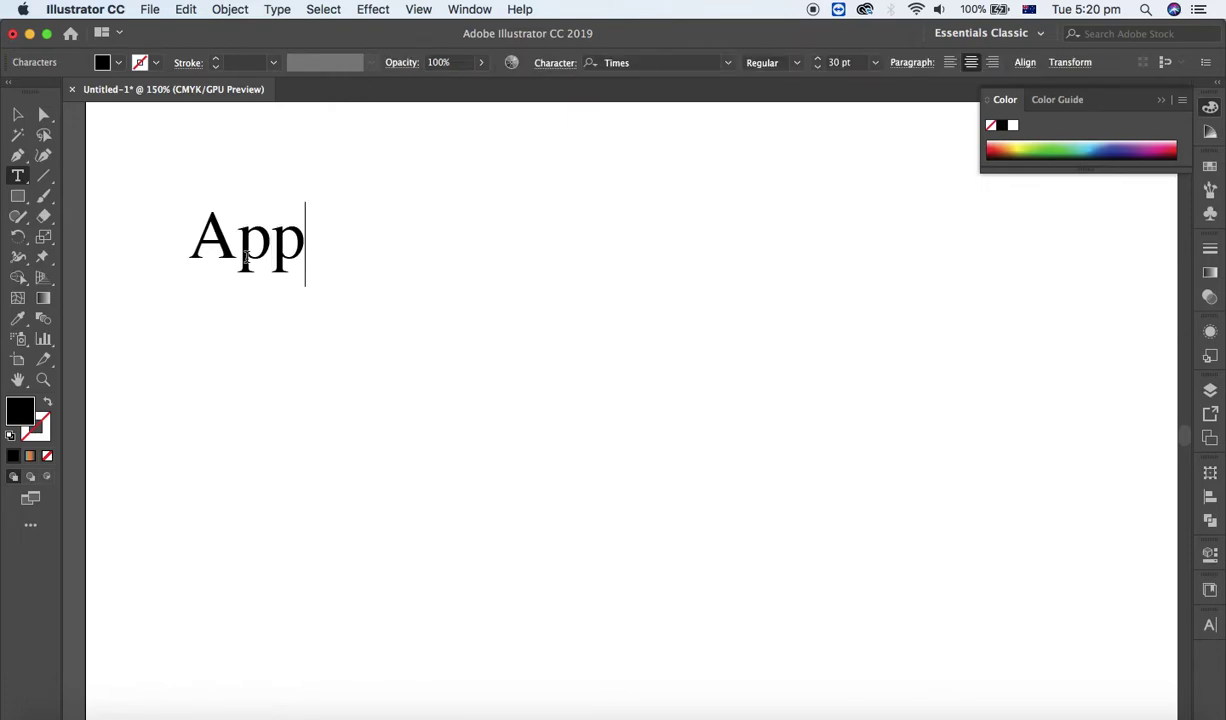
pyautogui.write('ly Gradint')
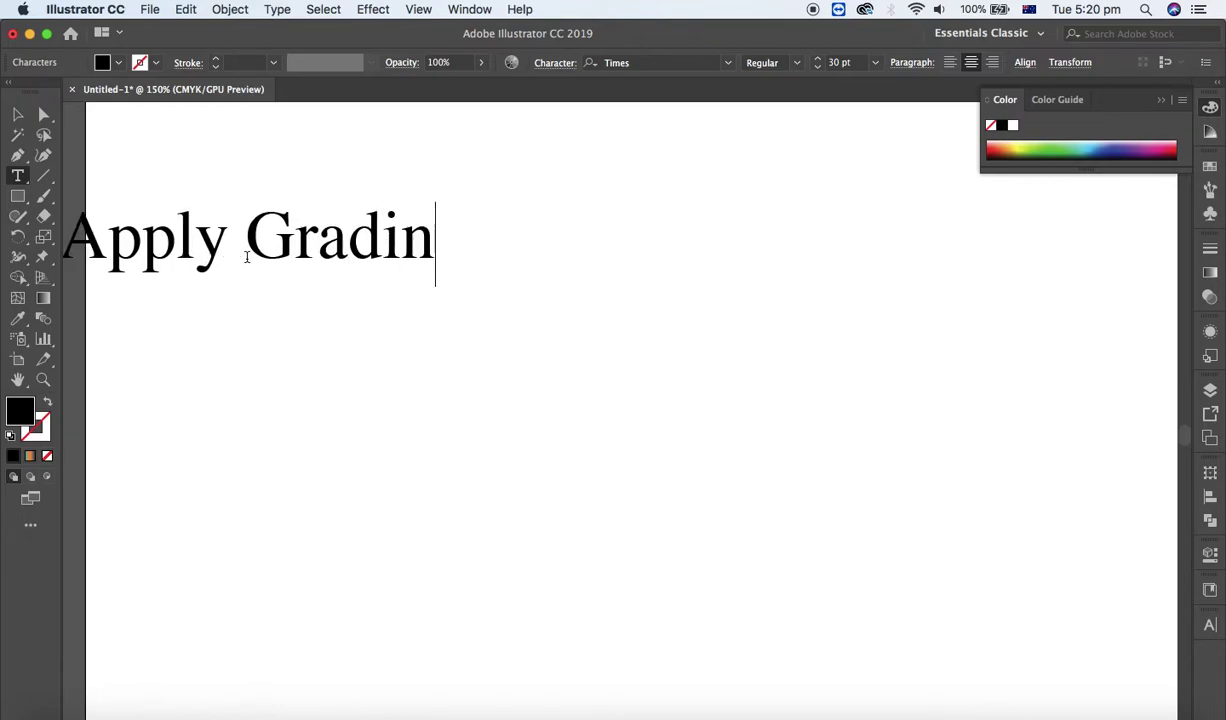
pyautogui.press('BackSpace')
pyautogui.press('BackSpace')
pyautogui.press('BackSpace')
pyautogui.write('e')
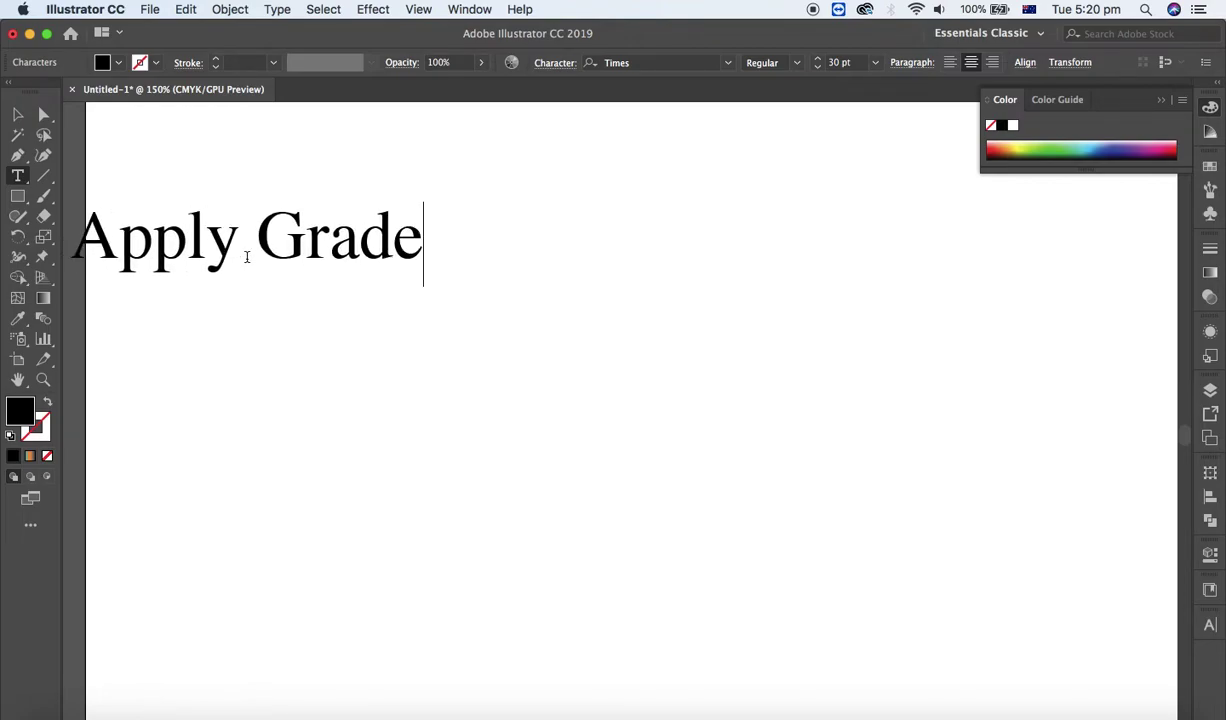
pyautogui.press('BackSpace')
pyautogui.write('ient')
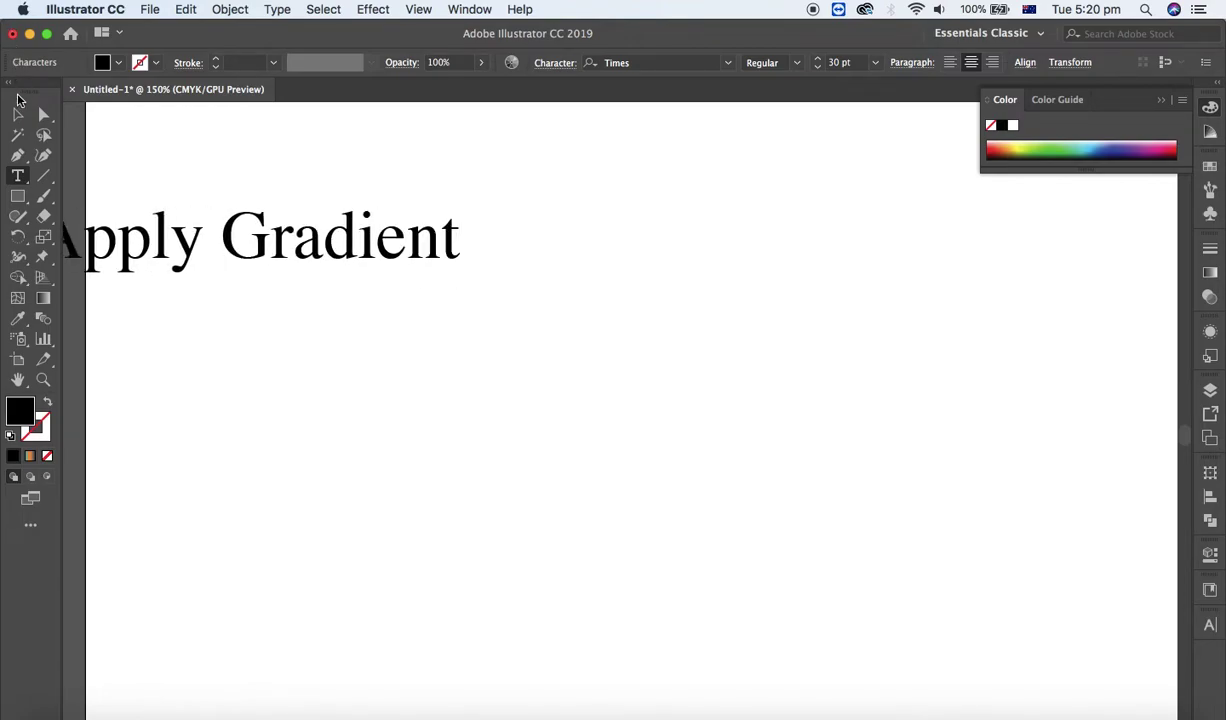
# Step: Move the text lower and to the right, then select all its characters
pyautogui.click(17, 114)
pyautogui.moveTo(233, 250); pyautogui.dragTo(456, 344)
pyautogui.click(17, 175)
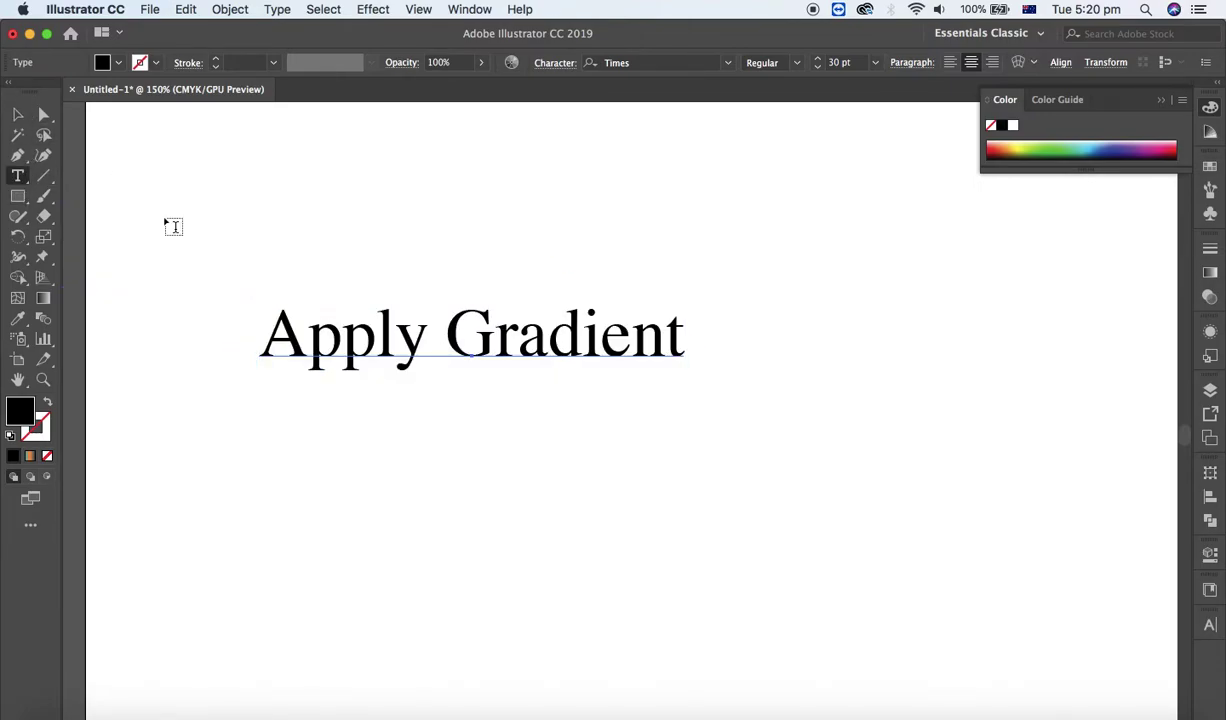
pyautogui.click(392, 345)
pyautogui.press('super+a')
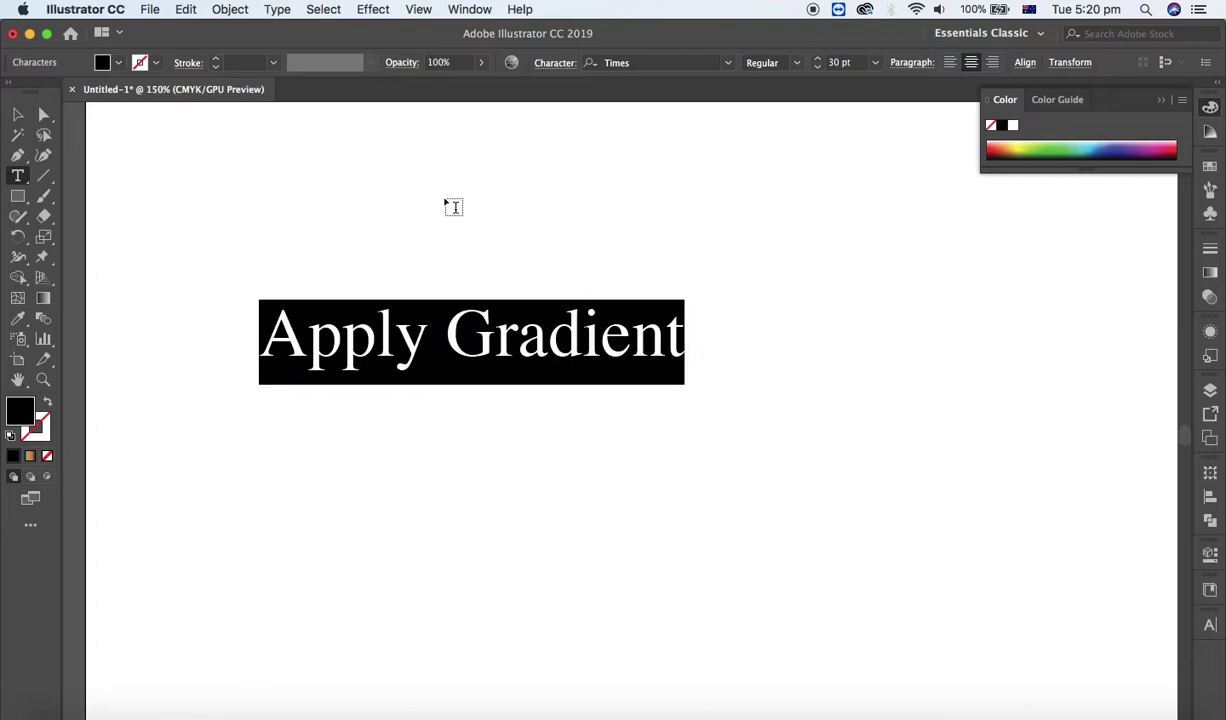
# Step: Change the text's font to Arial Black
pyautogui.click(695, 62)
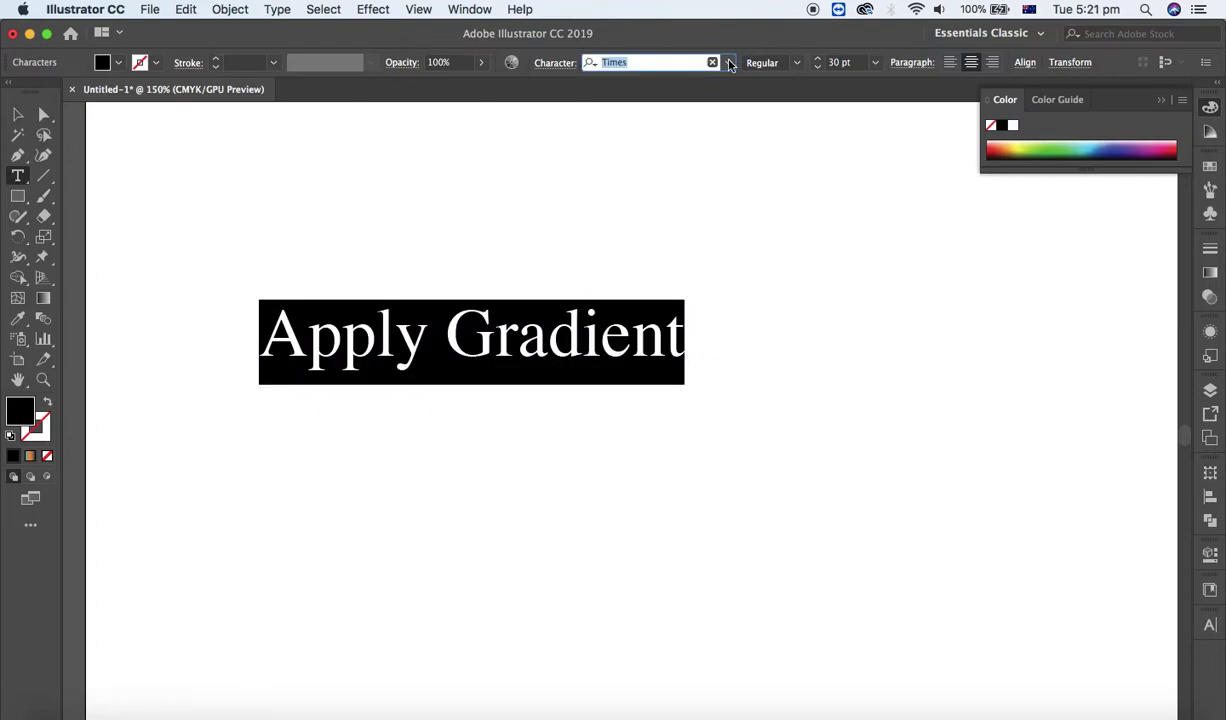
pyautogui.click(729, 63)
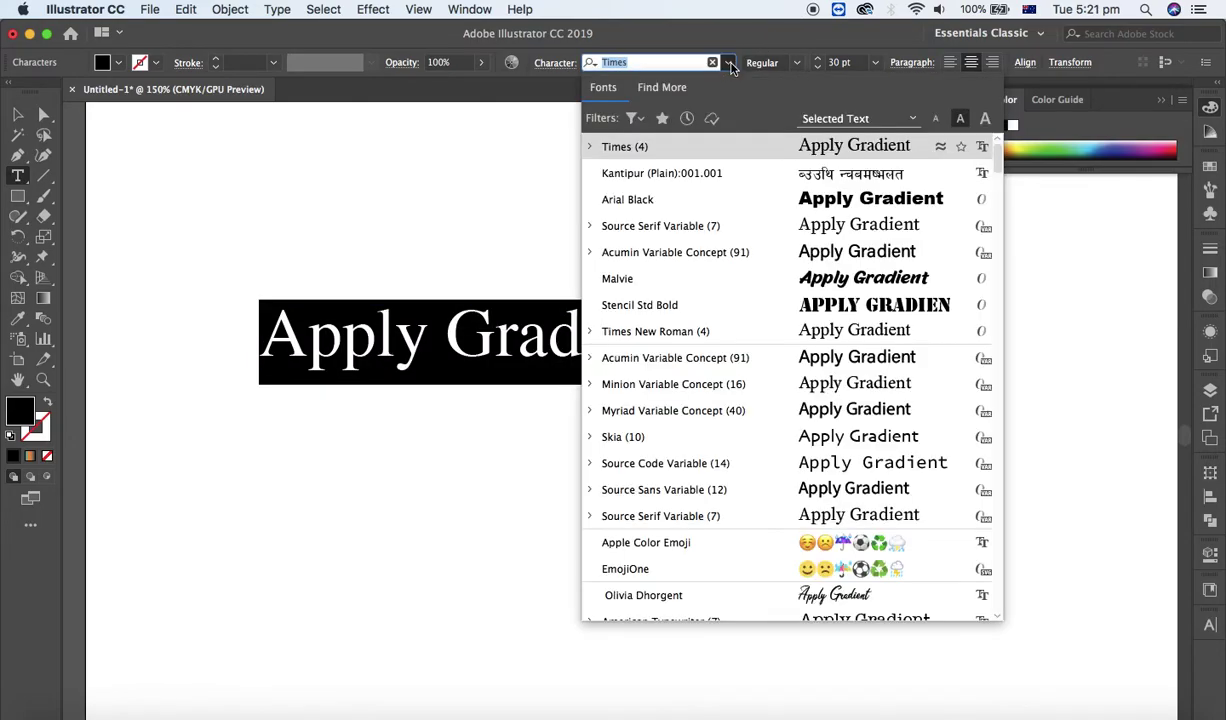
pyautogui.click(853, 200)
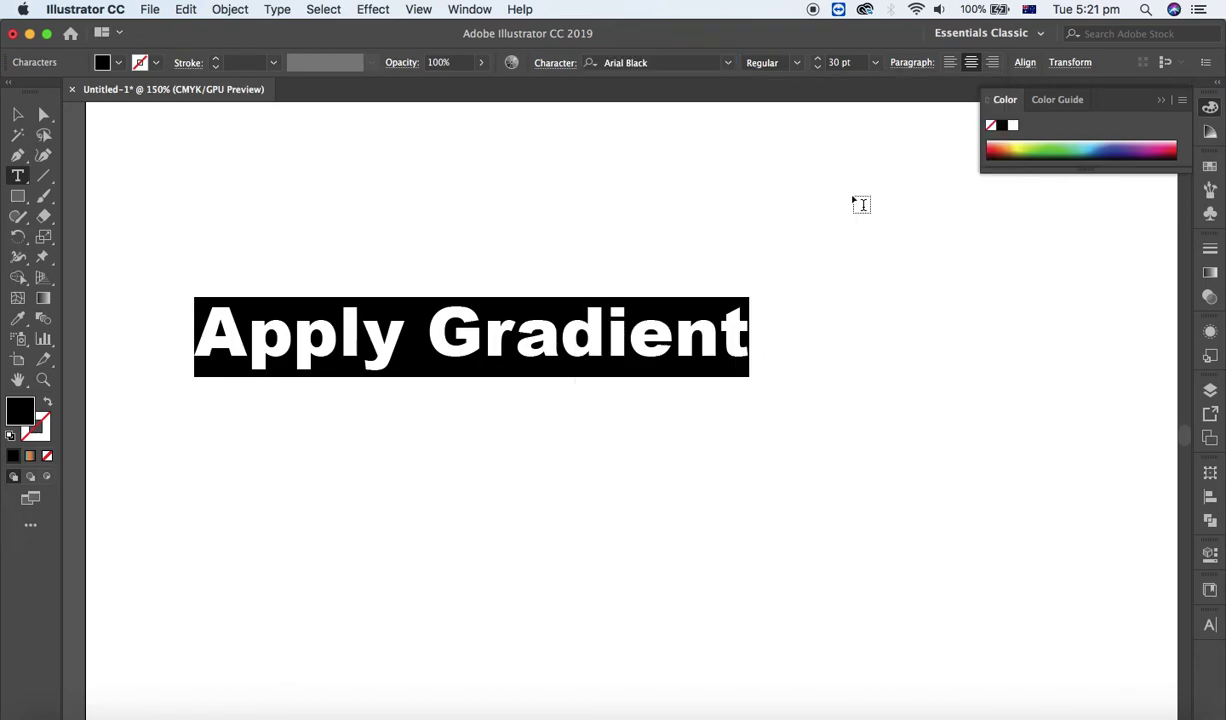
# Step: Scale the Apply Gradient text up to about 62 pt and reselect it
pyautogui.click(17, 114)
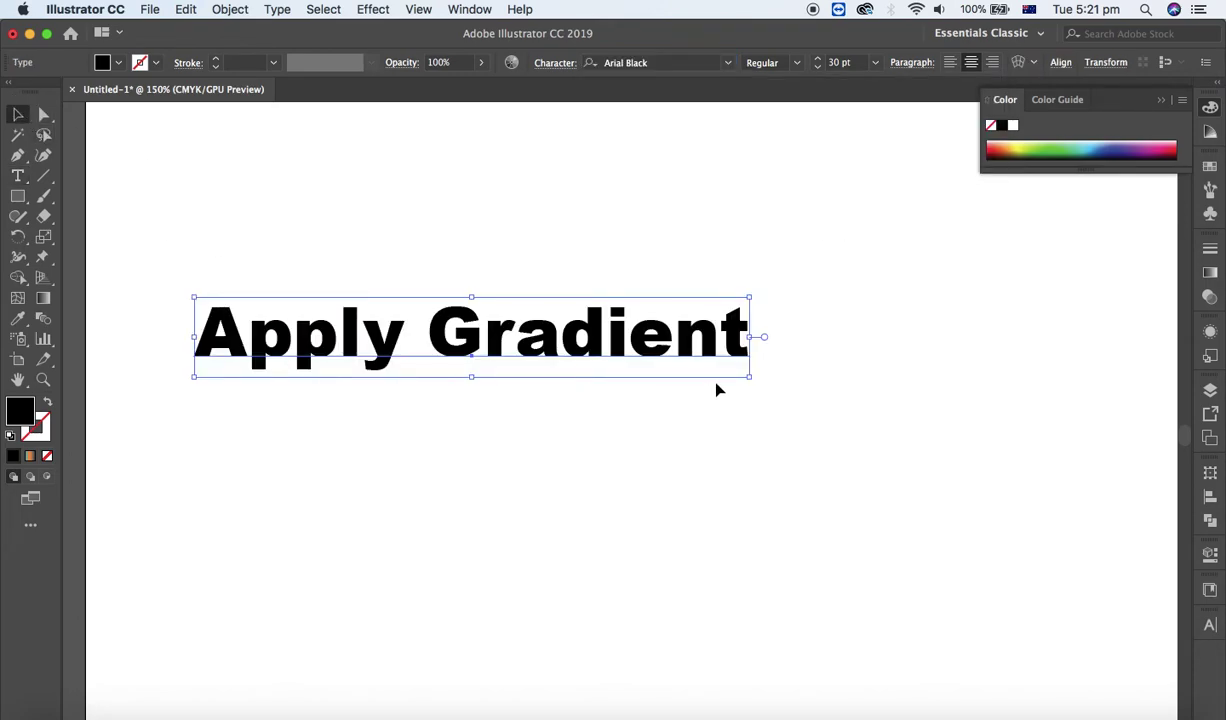
pyautogui.moveTo(750, 377); pyautogui.dragTo(992, 462)
pyautogui.click(953, 562)
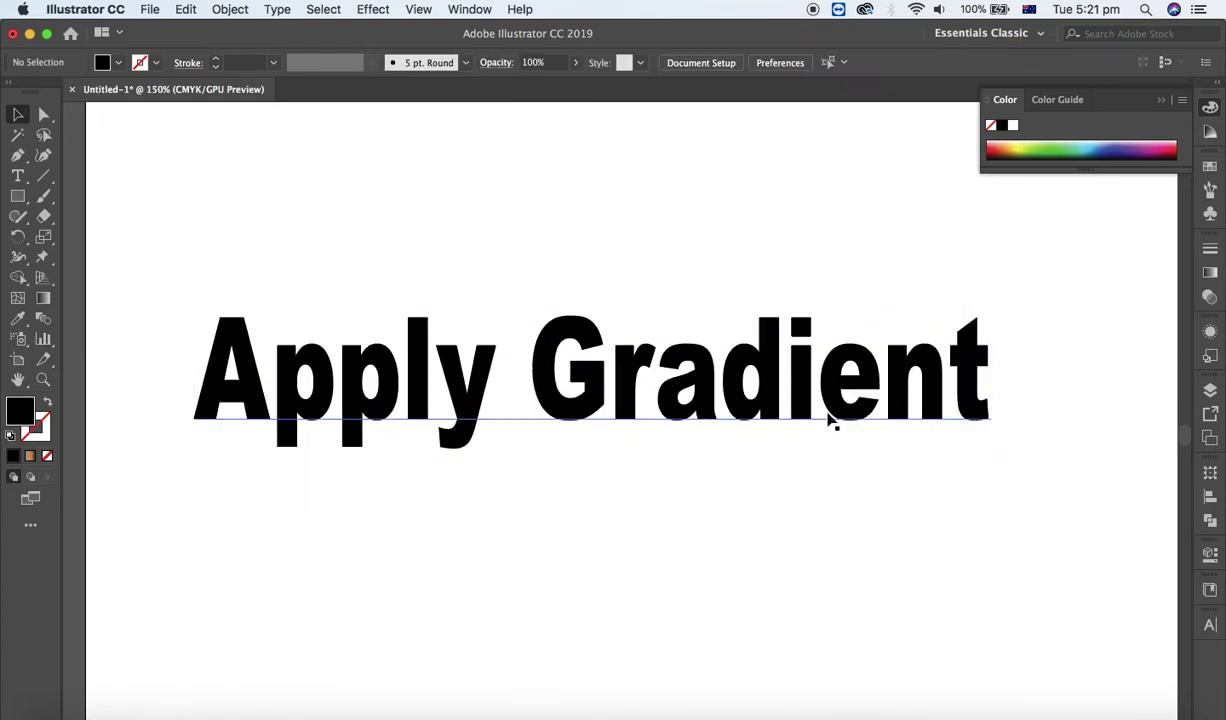
pyautogui.click(741, 378)
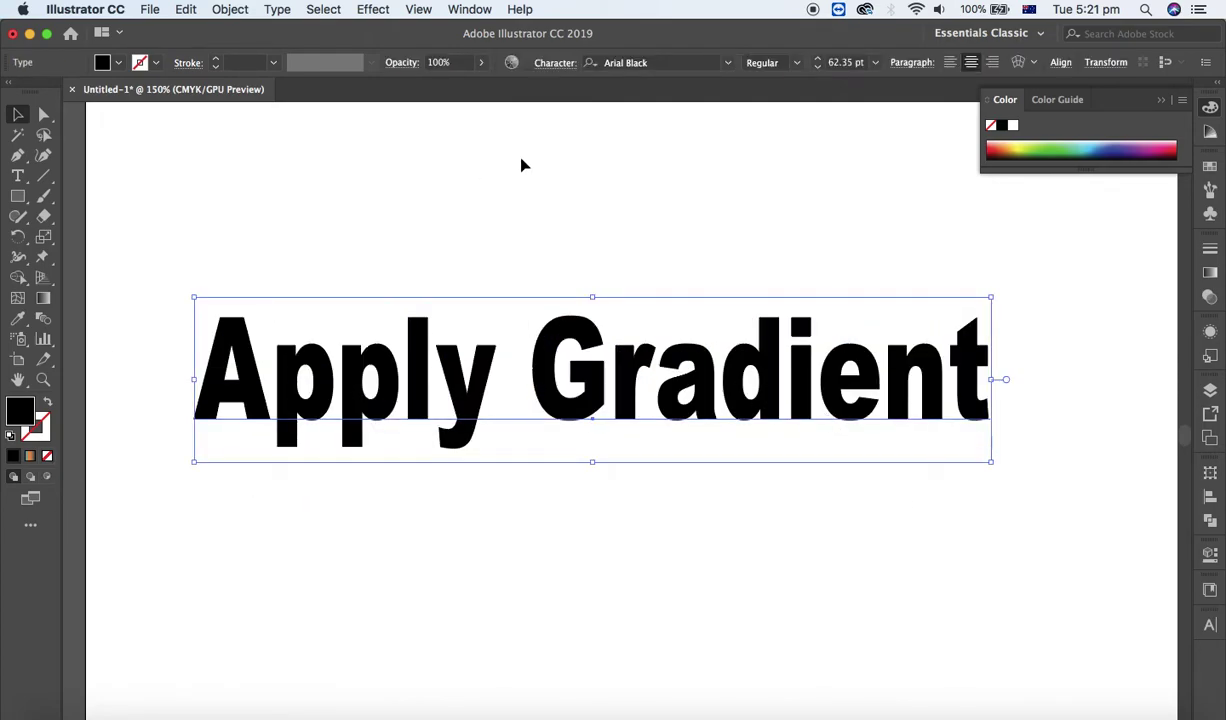
pyautogui.click(476, 12)
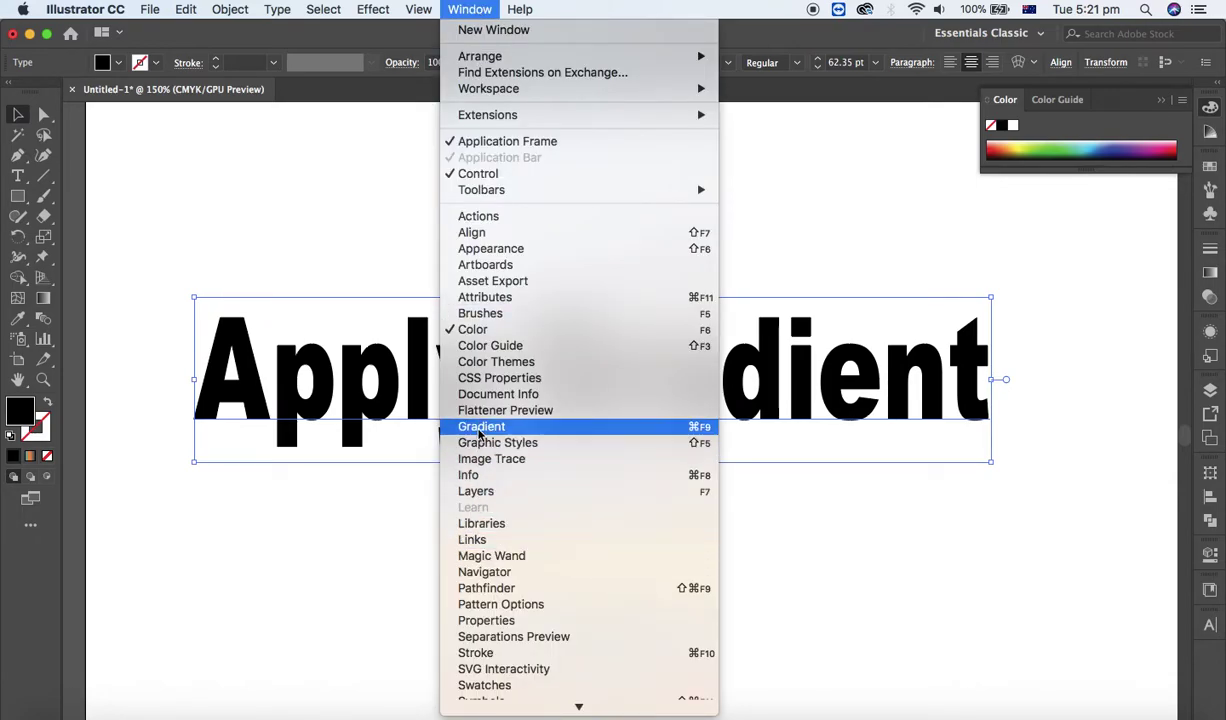
# Step: Fill the text with the Orange, Yellow preset gradient
pyautogui.click(1210, 272)
pyautogui.click(1210, 272)
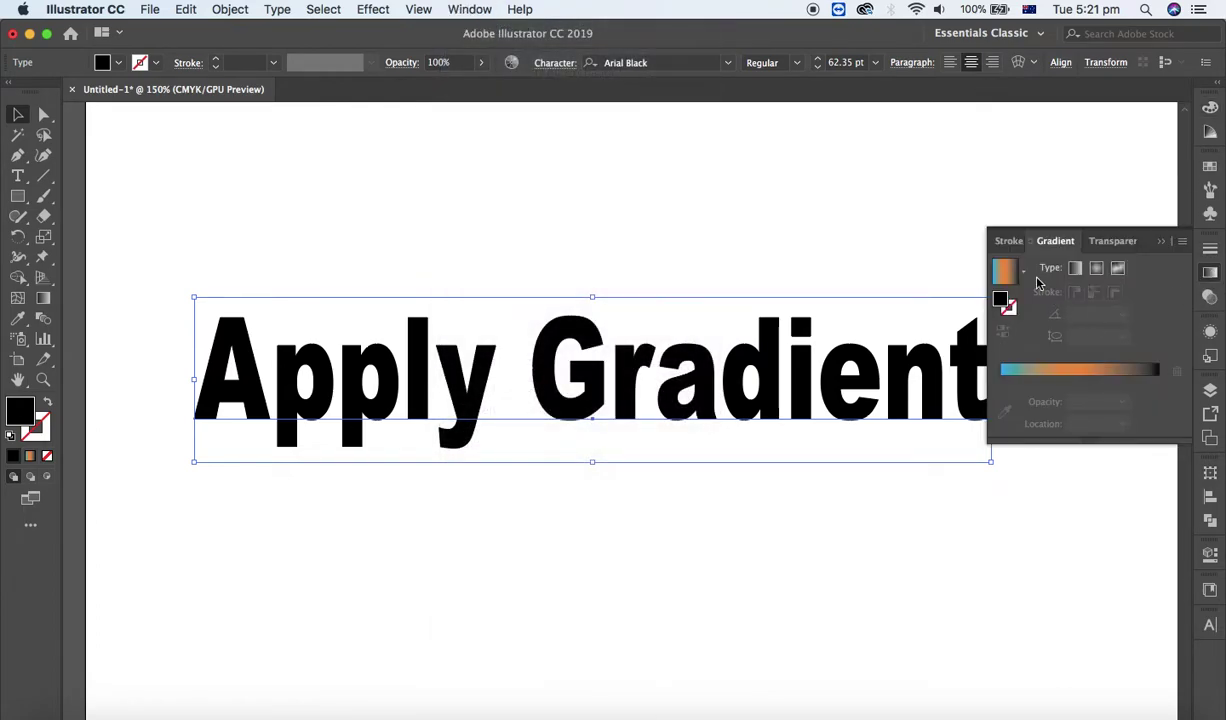
pyautogui.click(1000, 270)
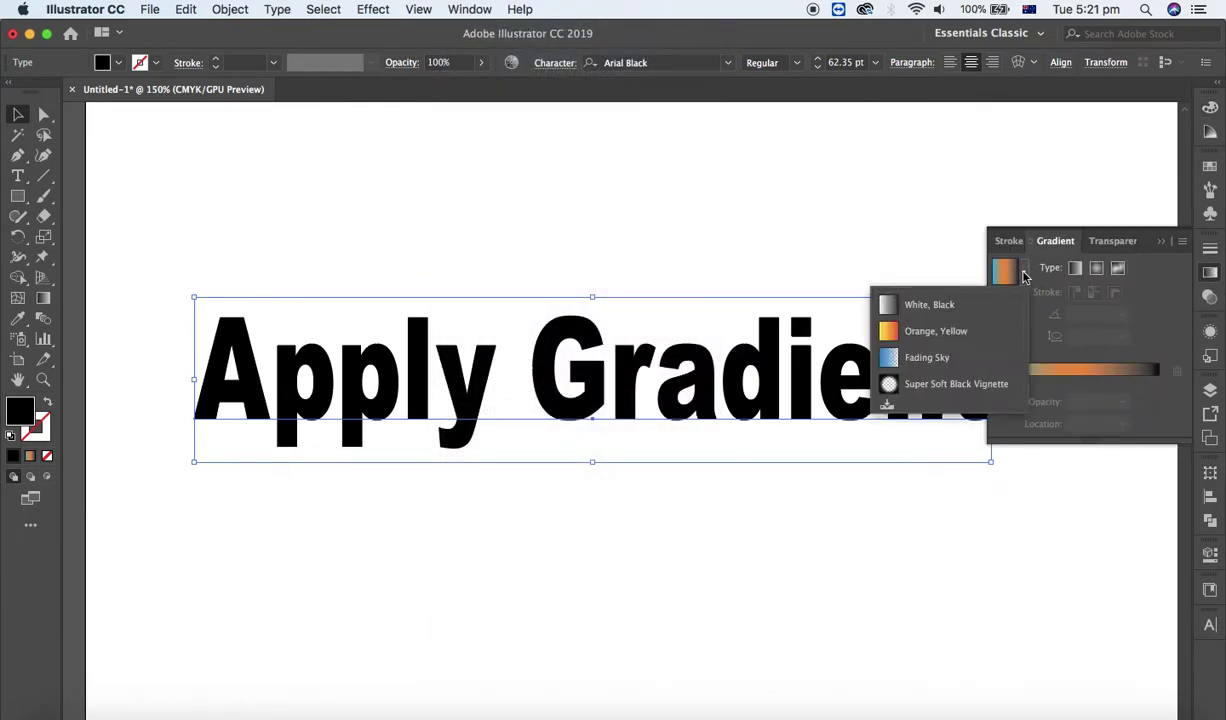
pyautogui.click(910, 335)
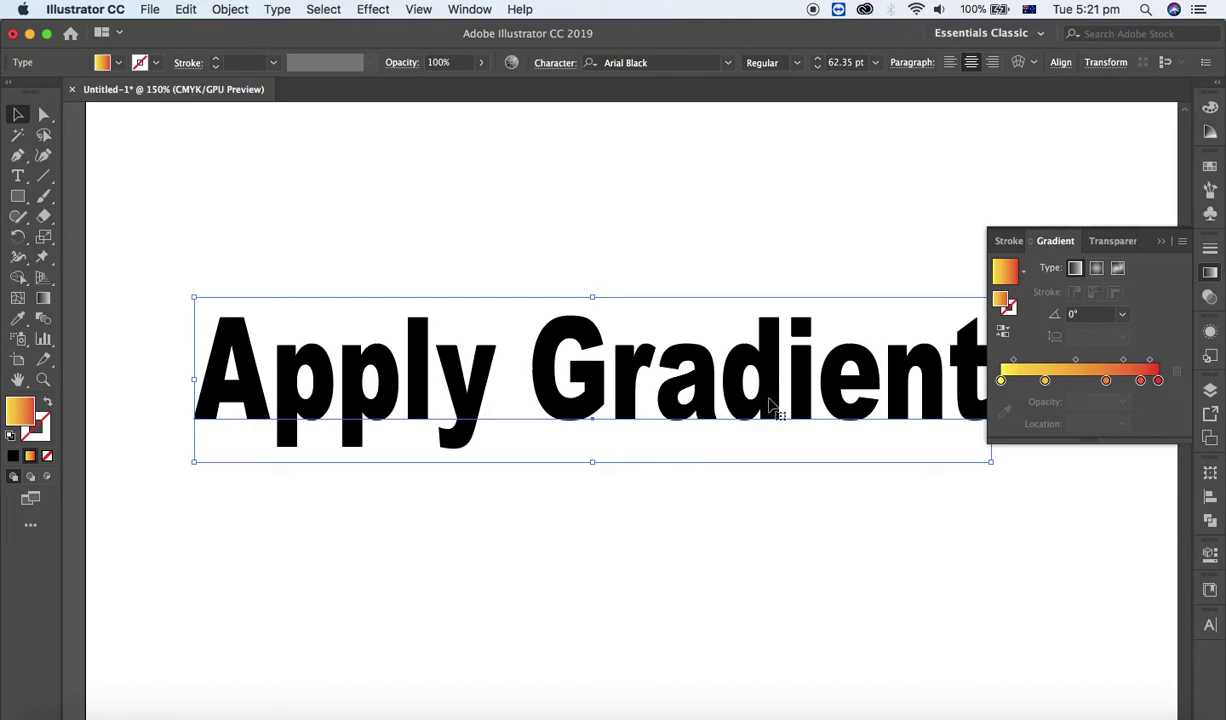
# Step: Drag the Apply Gradient text up and to the left on the artboard
pyautogui.click(822, 549)
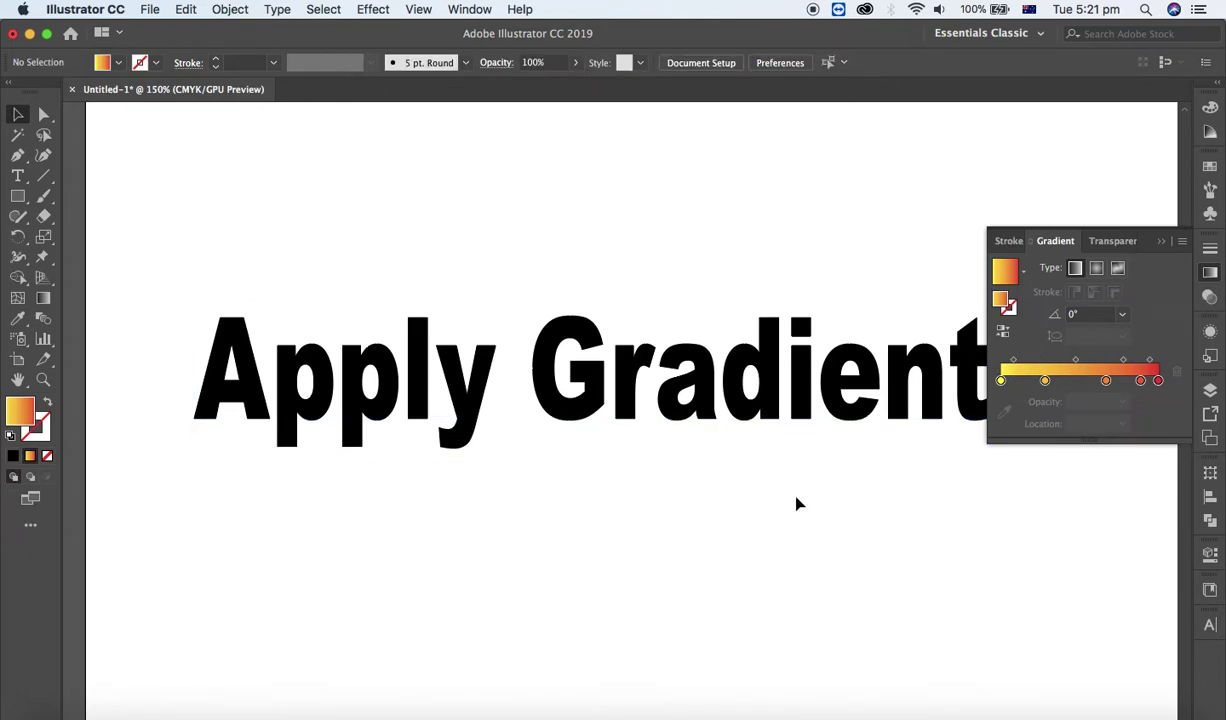
pyautogui.click(762, 372)
pyautogui.moveTo(762, 372); pyautogui.dragTo(710, 304)
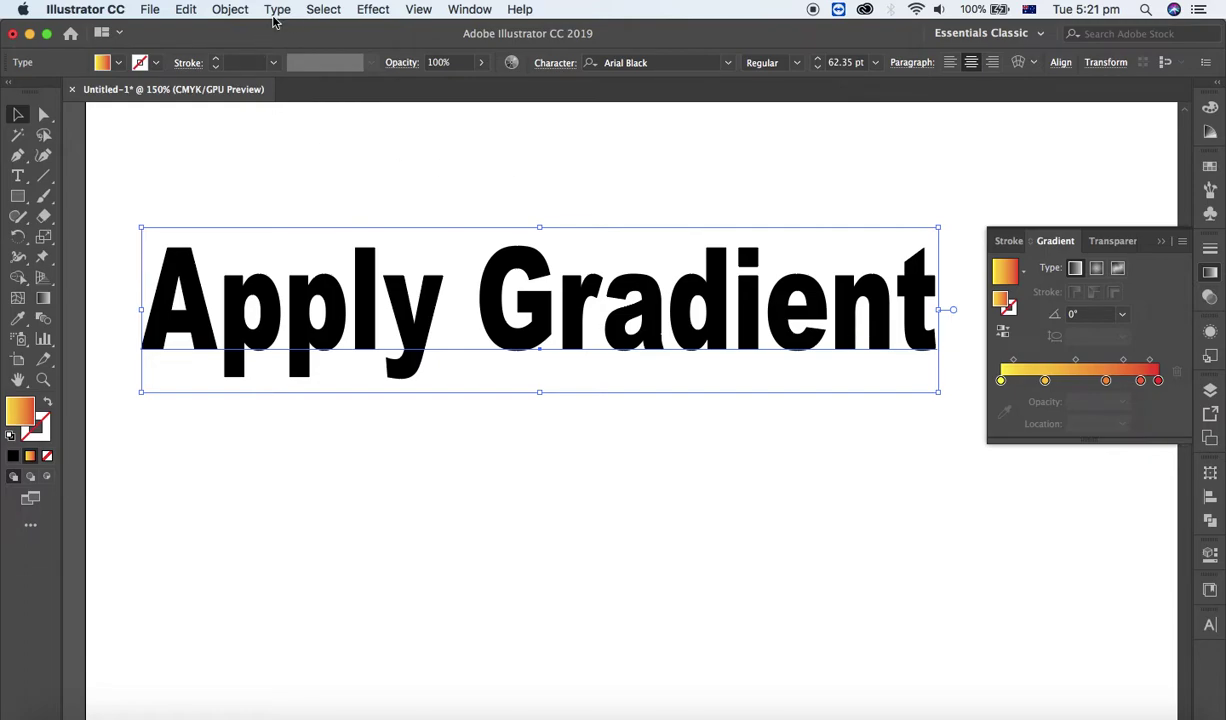
# Step: Apply Type > Create Outlines to the text, then fill it with the Orange, Yellow preset
pyautogui.click(269, 11)
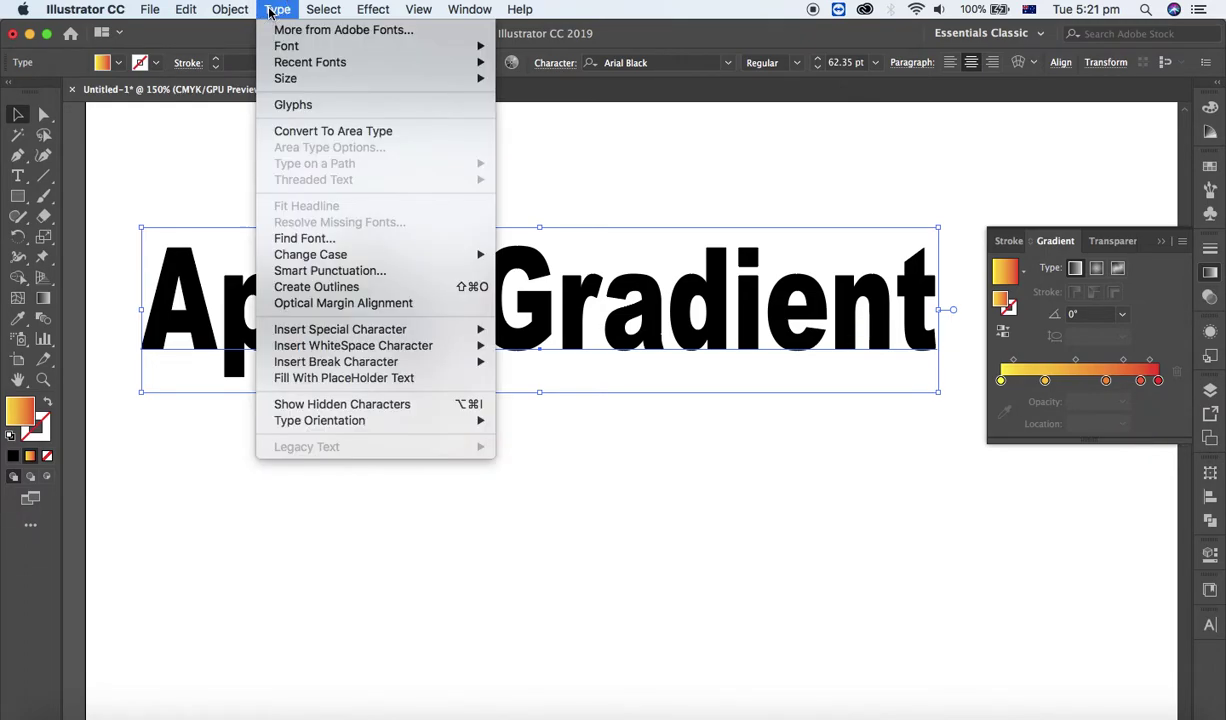
pyautogui.click(297, 288)
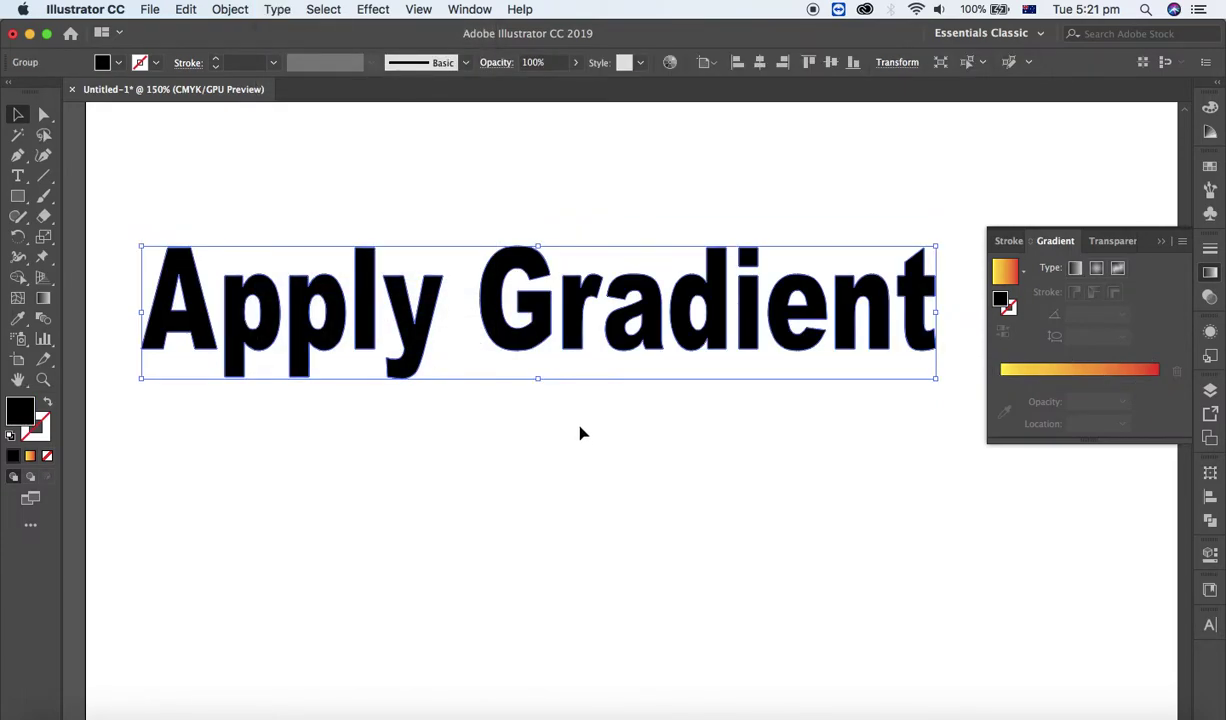
pyautogui.click(1008, 272)
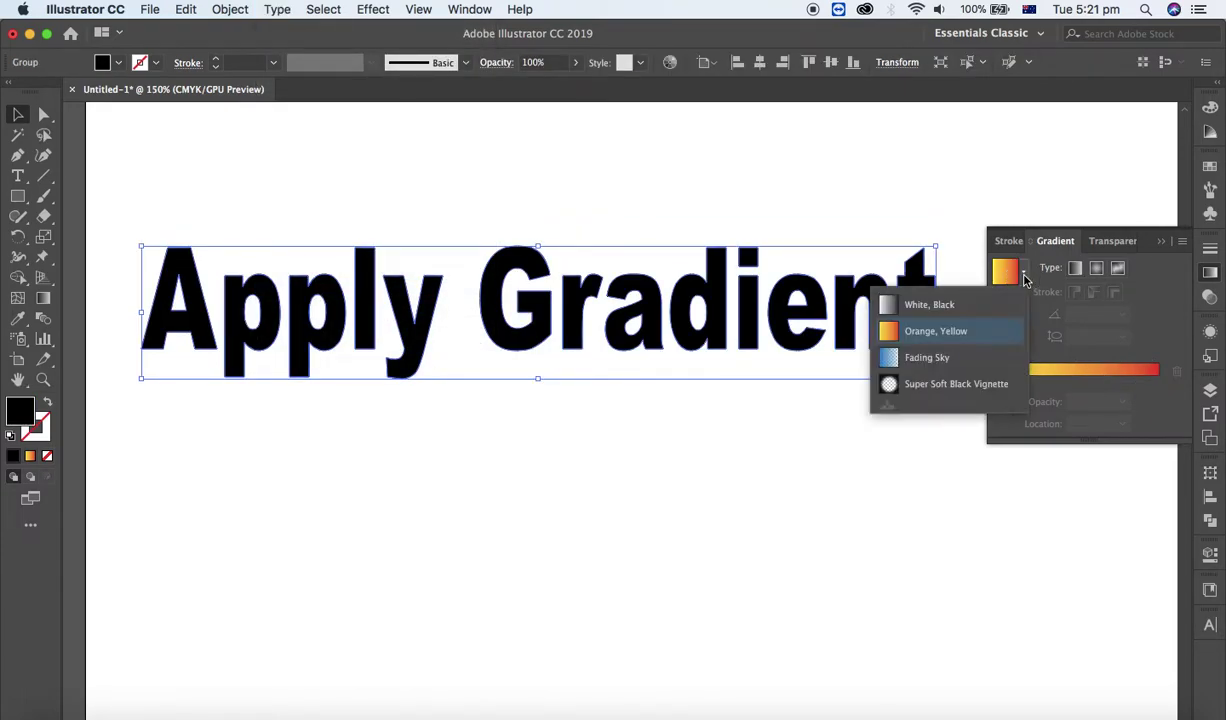
pyautogui.click(931, 340)
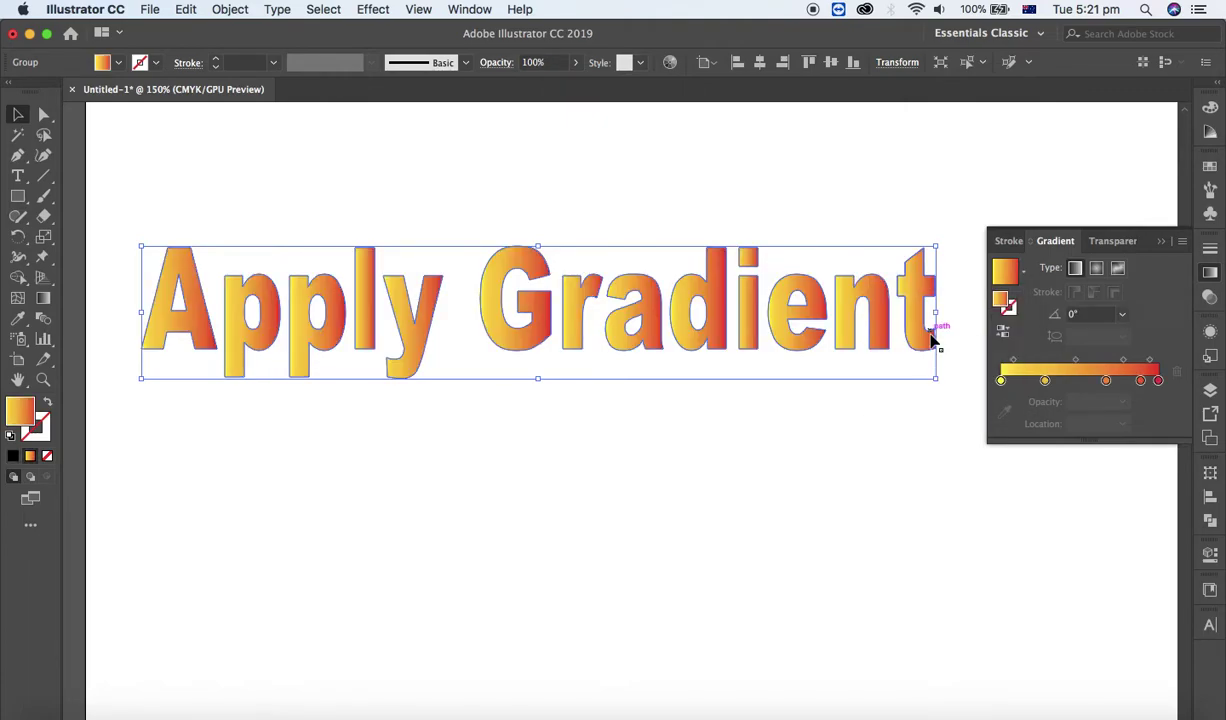
# Step: Delete two gradient stops, leaving yellow, orange at 46.53%, and red
pyautogui.click(44, 436)
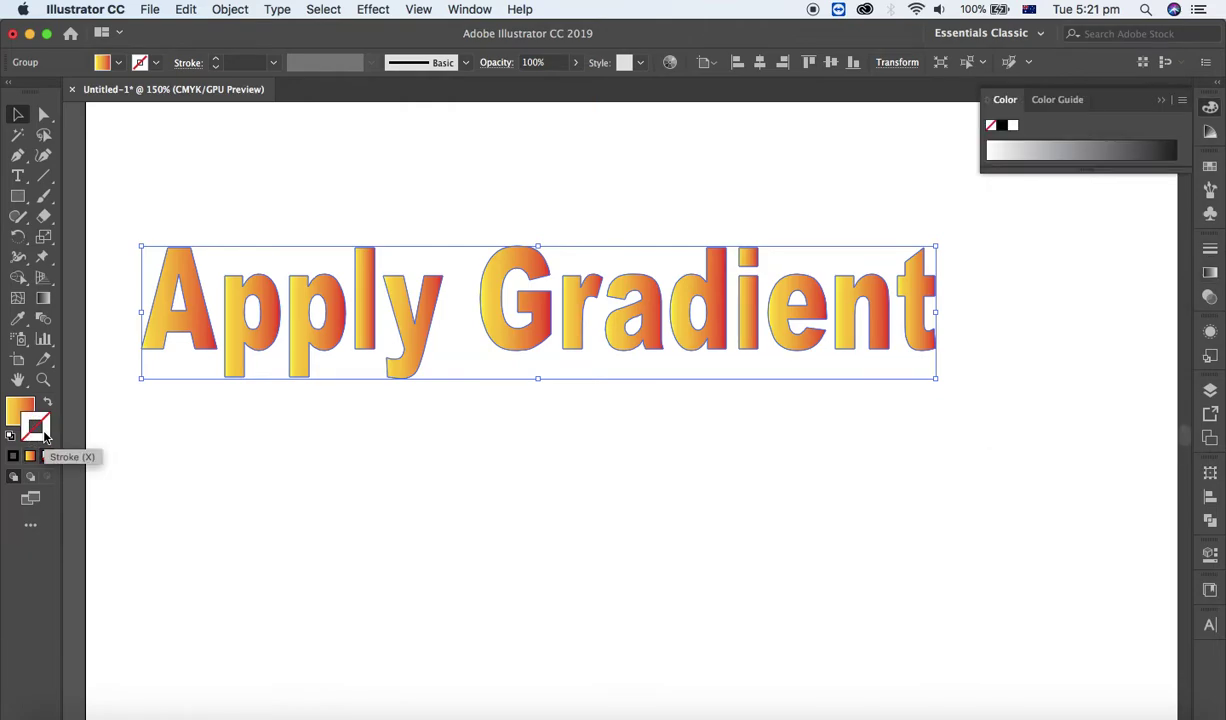
pyautogui.click(22, 408)
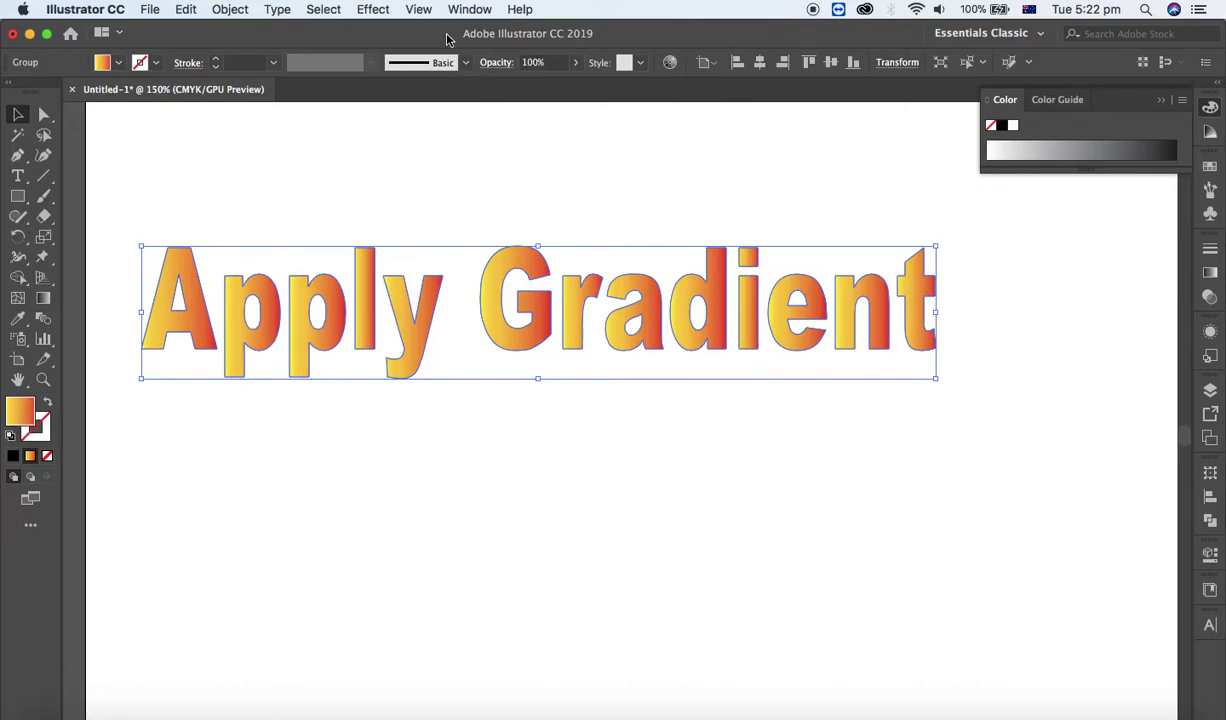
pyautogui.click(1213, 276)
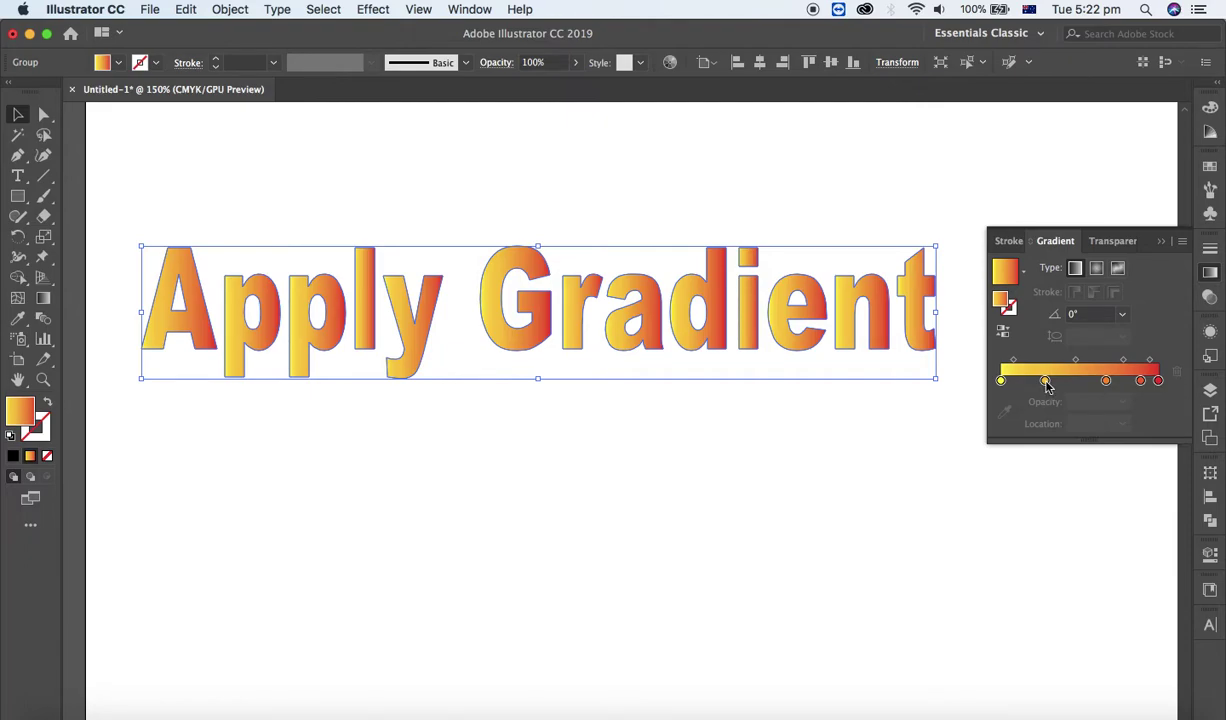
pyautogui.moveTo(1046, 384); pyautogui.dragTo(1073, 397)
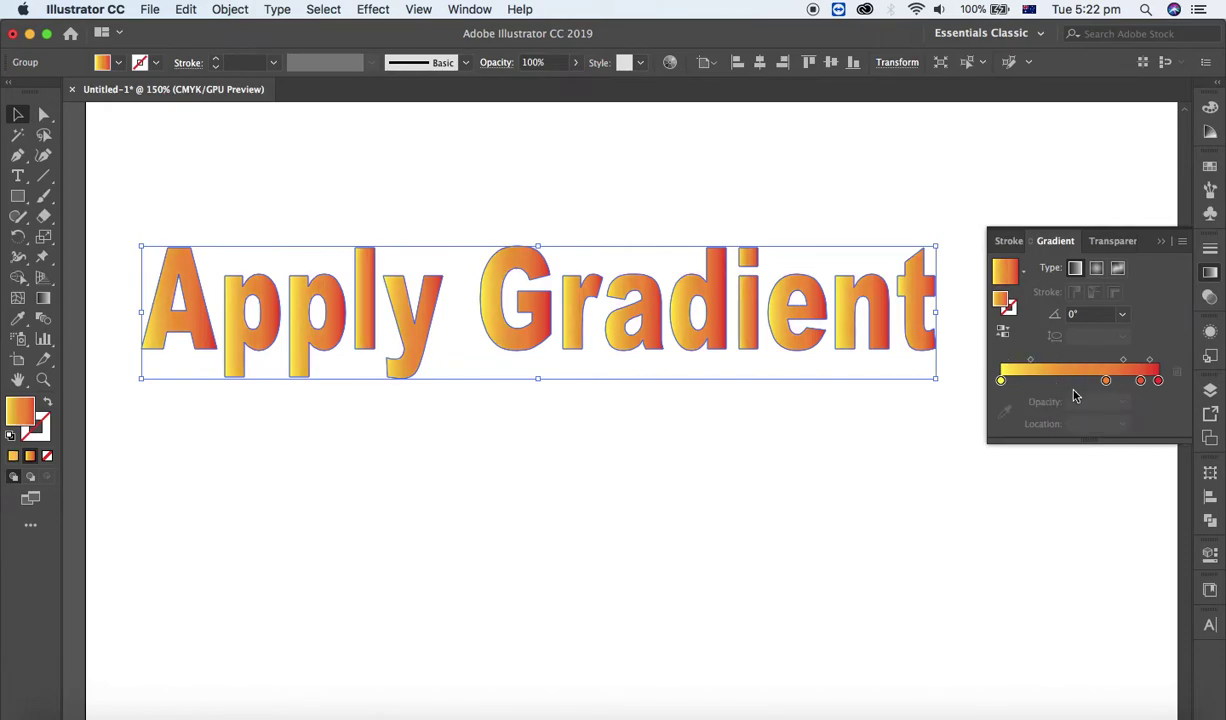
pyautogui.moveTo(1141, 380); pyautogui.dragTo(1073, 383)
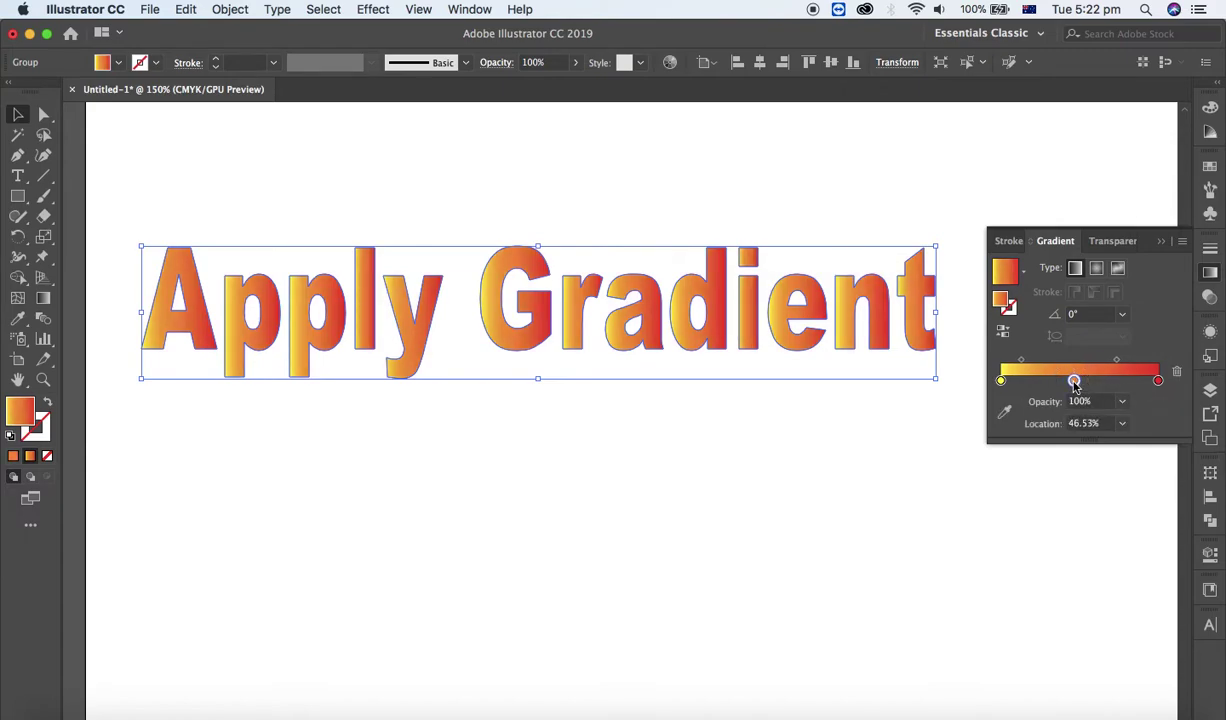
# Step: Recolour the middle gradient stop green from the swatches
pyautogui.doubleClick(1073, 381)
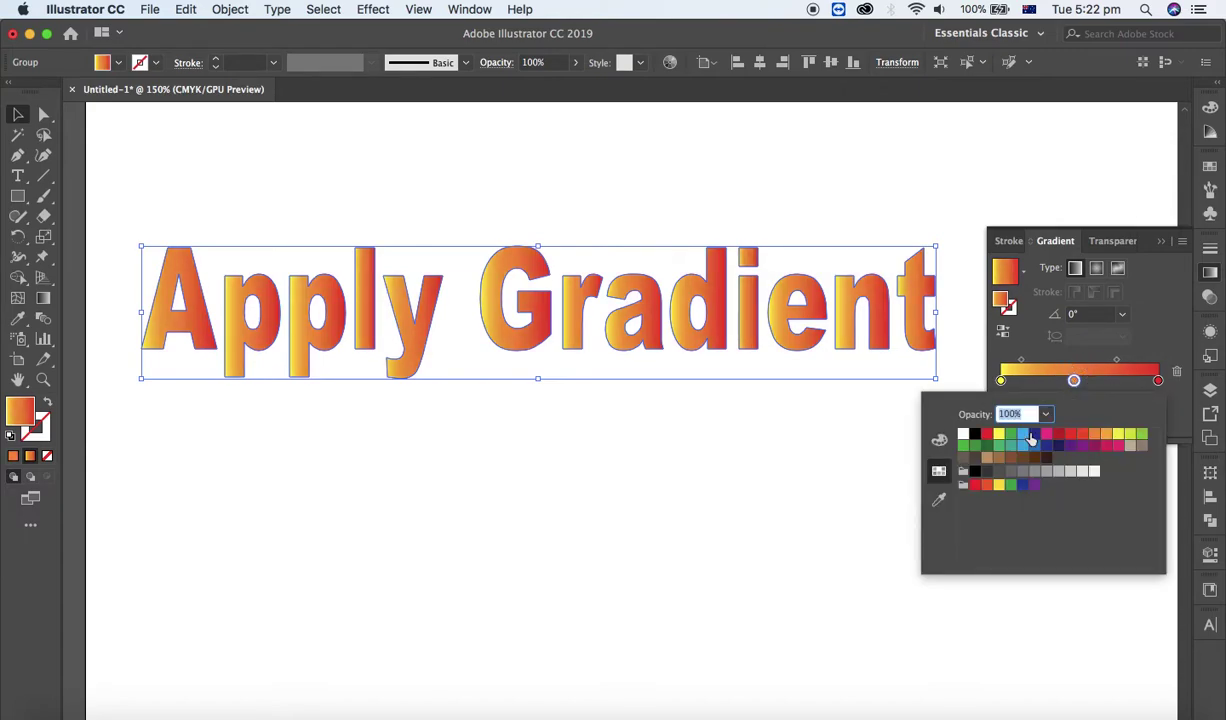
pyautogui.click(939, 440)
pyautogui.click(939, 471)
pyautogui.click(975, 446)
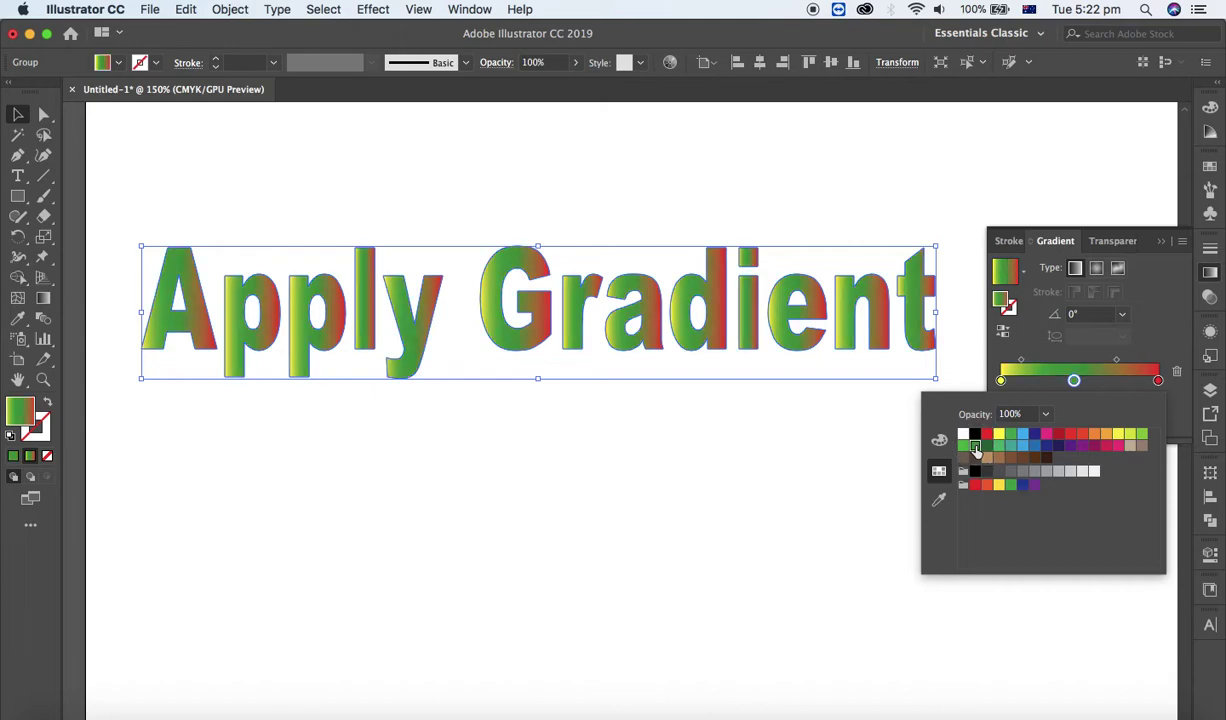
# Step: Recolour the right-hand gradient stop dark blue
pyautogui.click(1158, 382)
pyautogui.doubleClick(1157, 381)
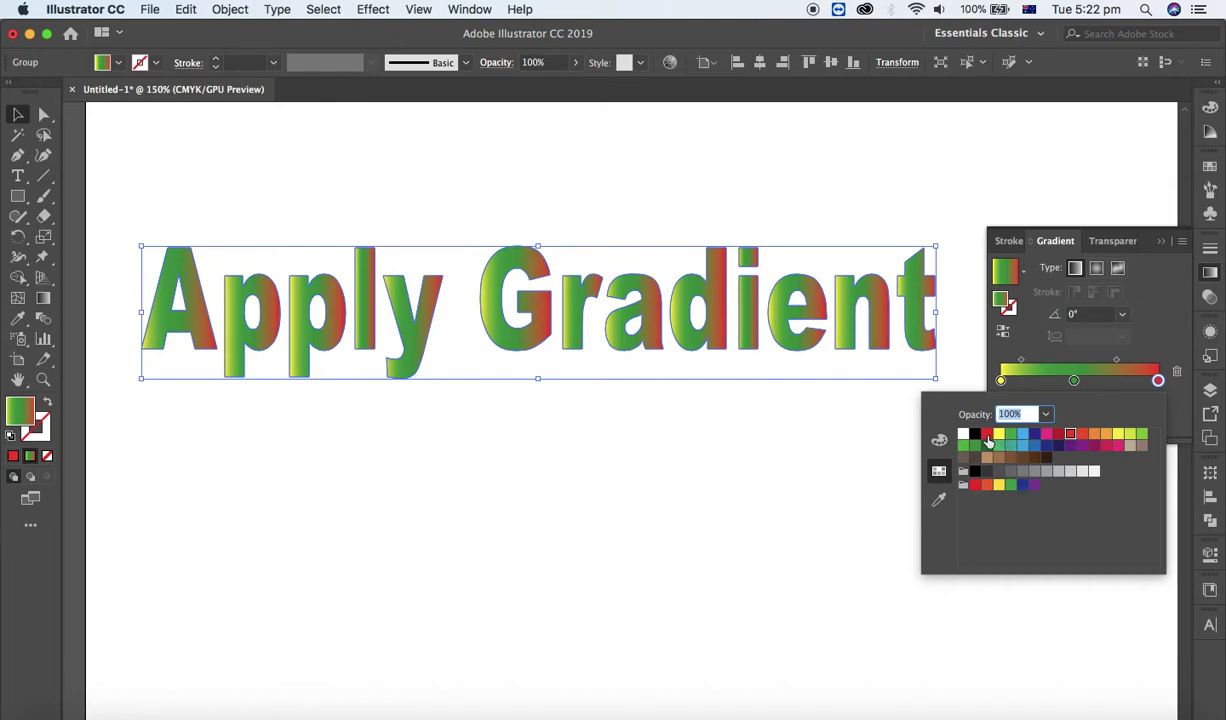
pyautogui.click(1022, 486)
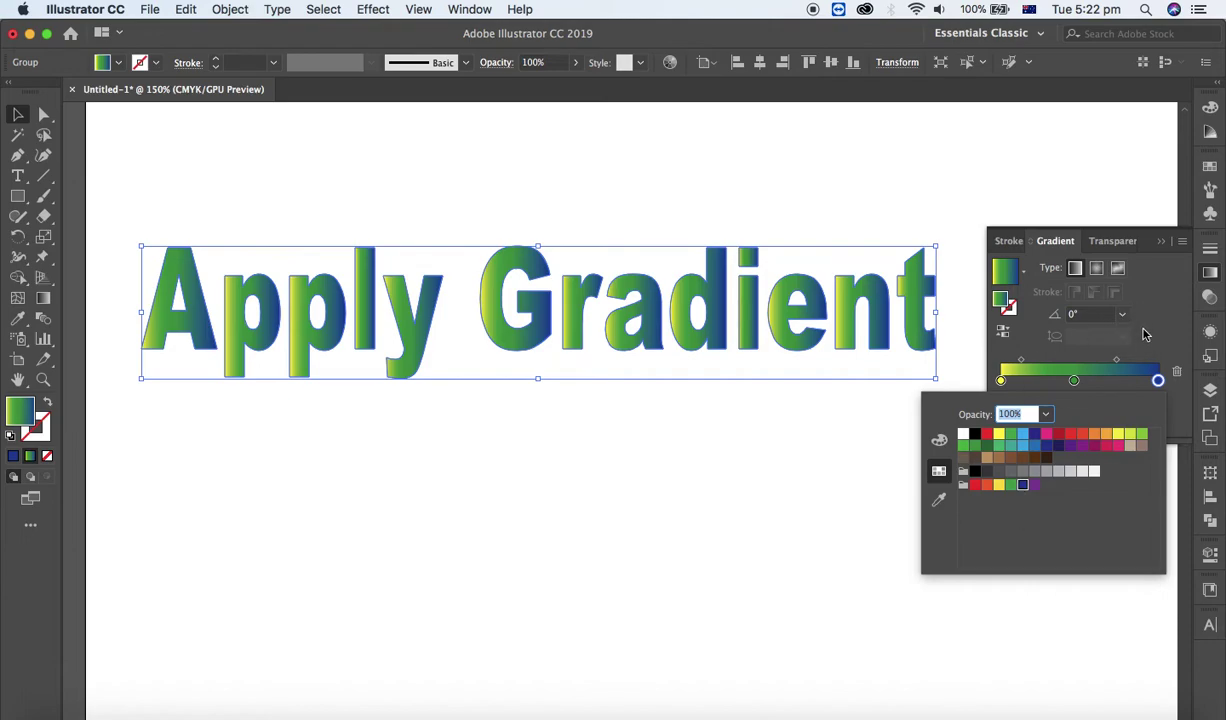
pyautogui.click(1104, 335)
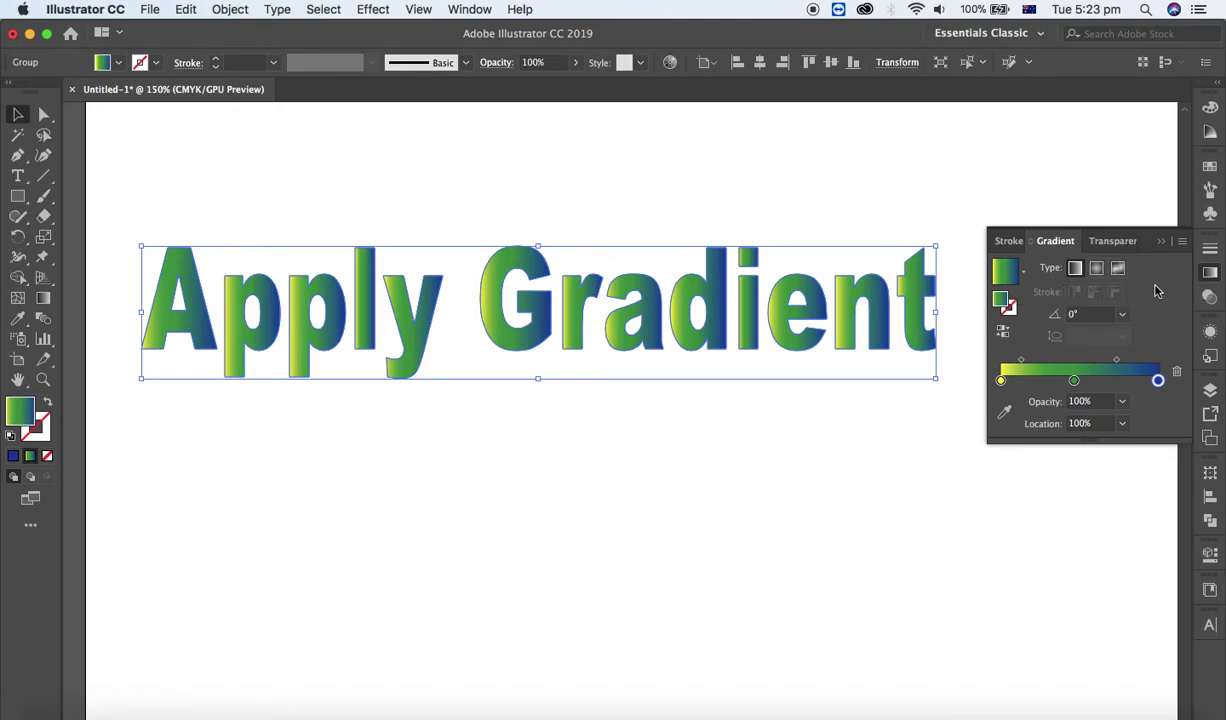
# Step: Deselect the outlined letters to view the yellow-green-blue gradient fill
pyautogui.click(864, 472)
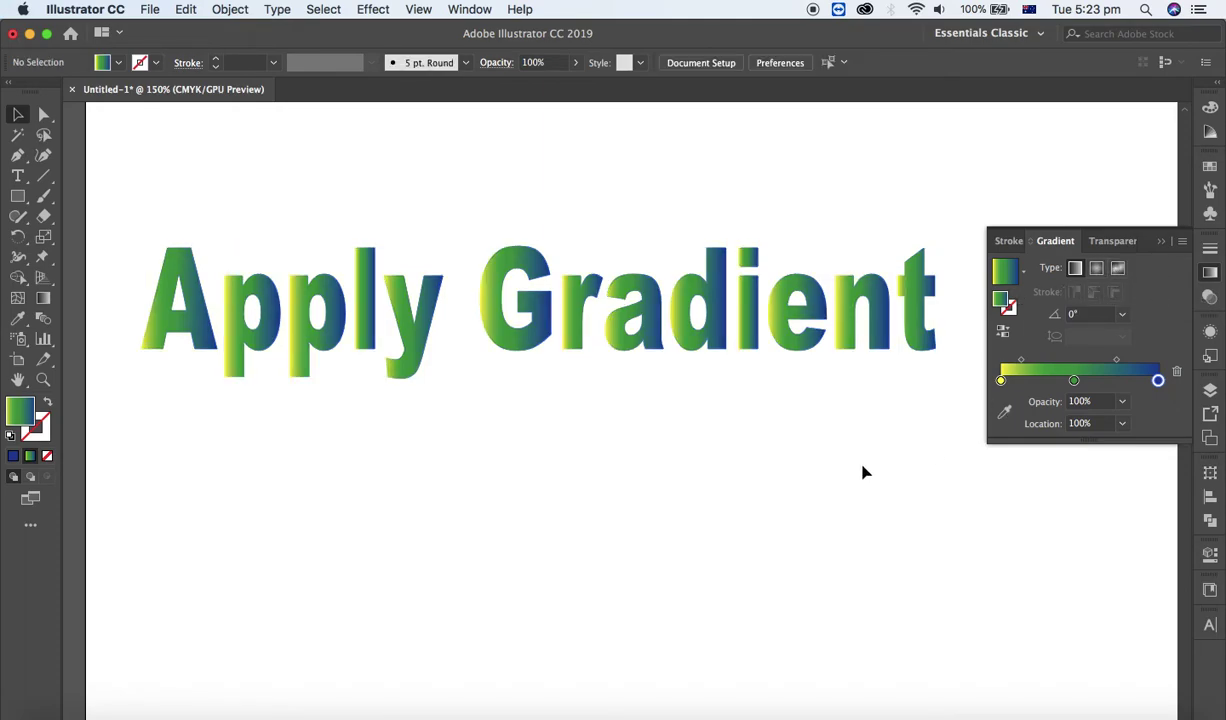